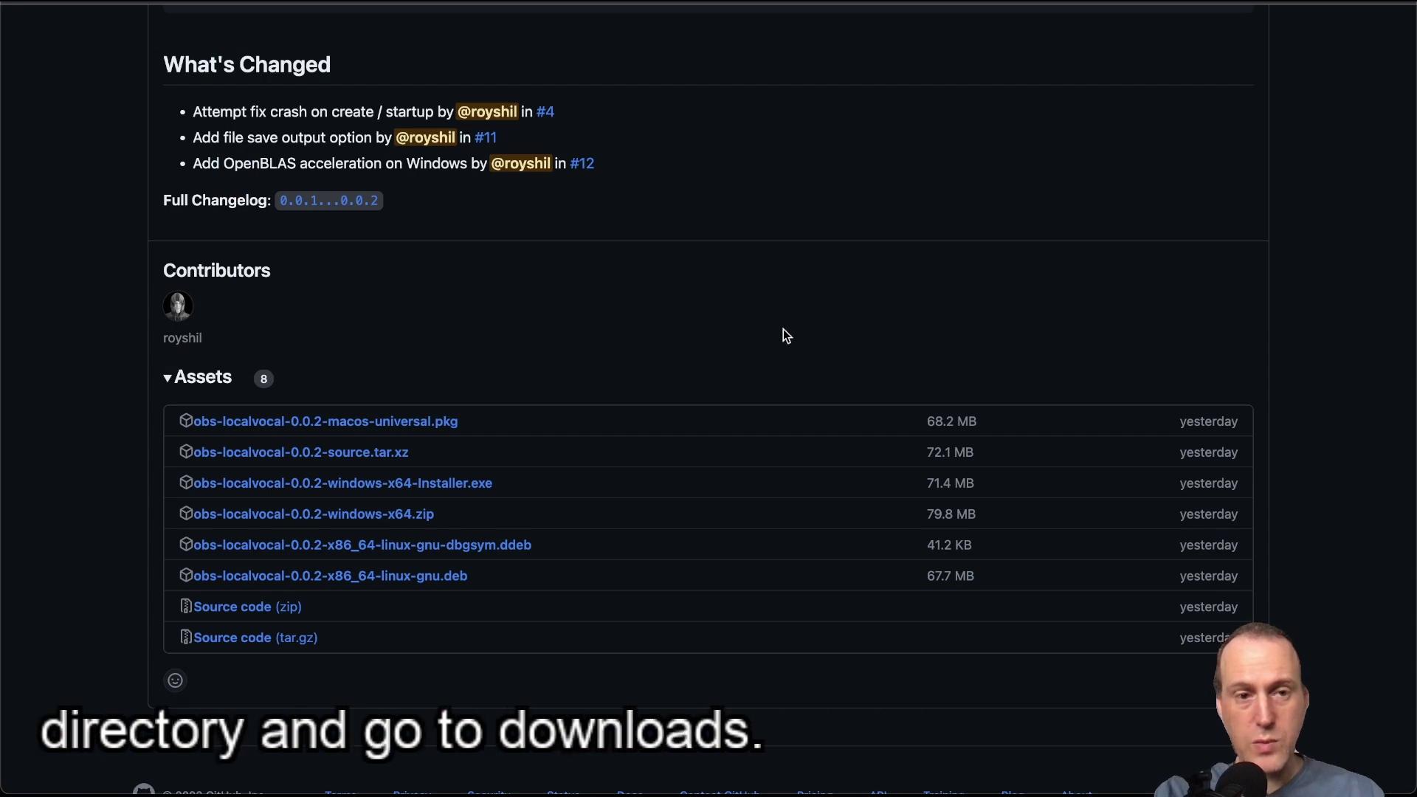
- Review the obs-localvocal 0.0.2 release checksums and assets, then return to the LocalVocal forum tab
{"action": "scroll", "coordinate": [782, 329], "scroll_direction": "up", "scroll_amount": 1}
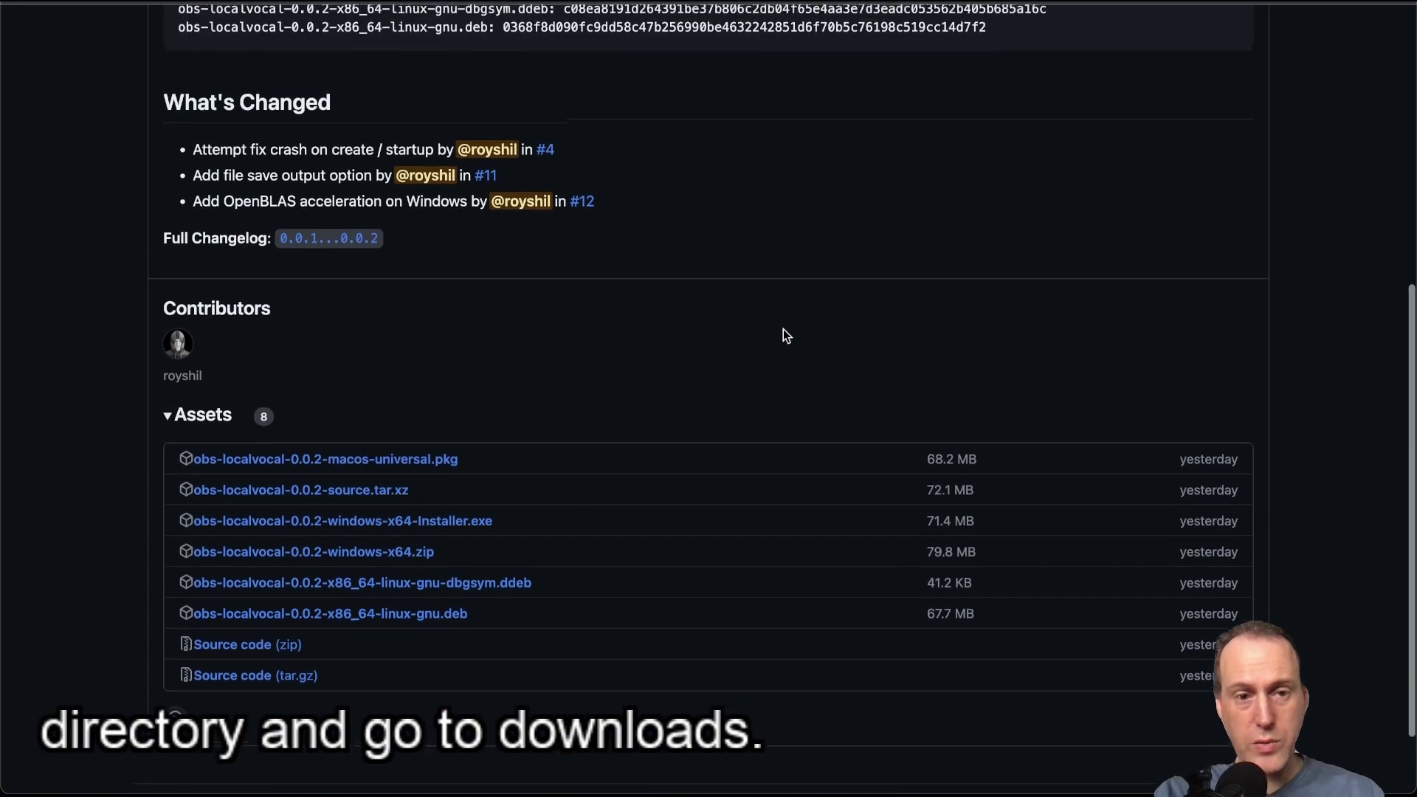
{"action": "scroll", "coordinate": [782, 328], "scroll_direction": "up", "scroll_amount": 7}
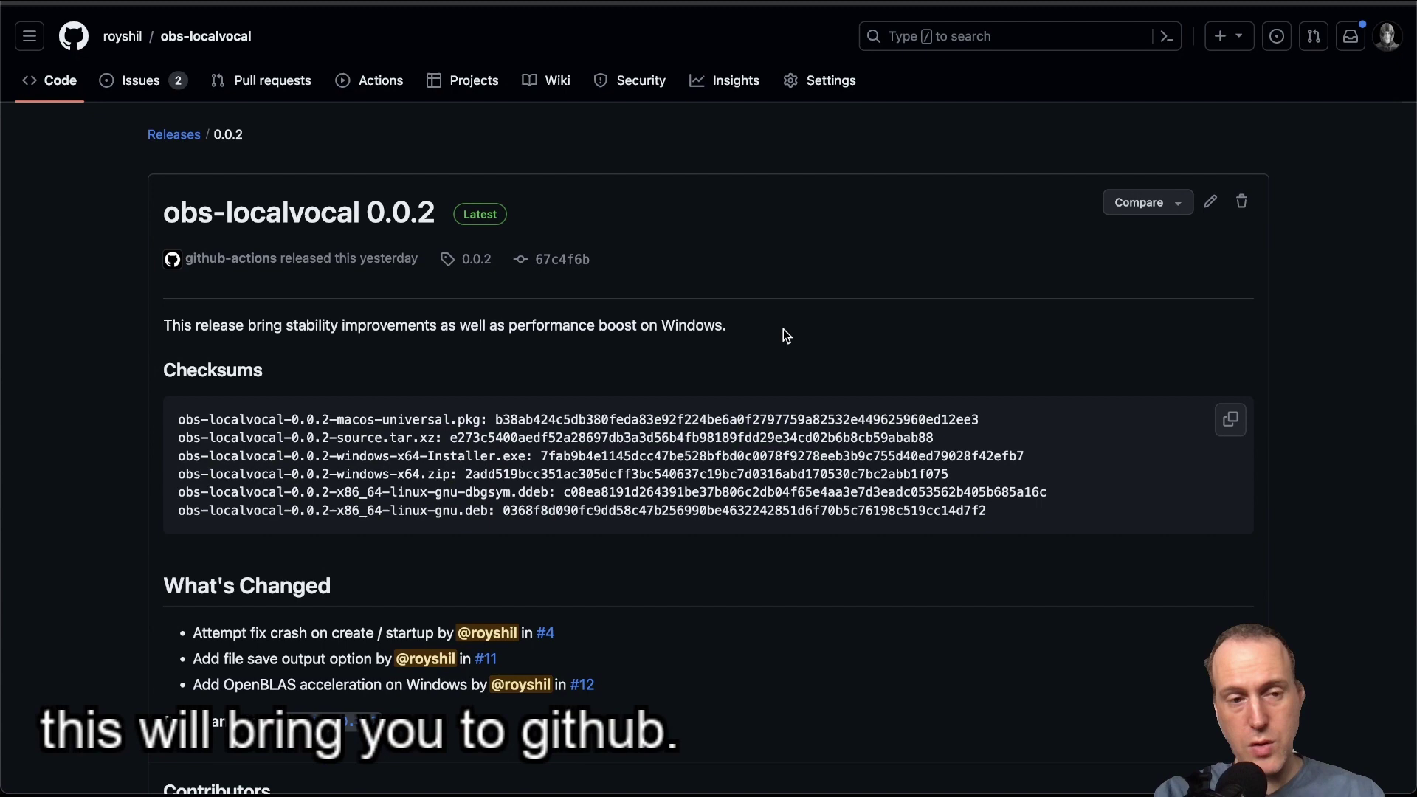
{"action": "scroll", "coordinate": [783, 329], "scroll_direction": "down", "scroll_amount": 7}
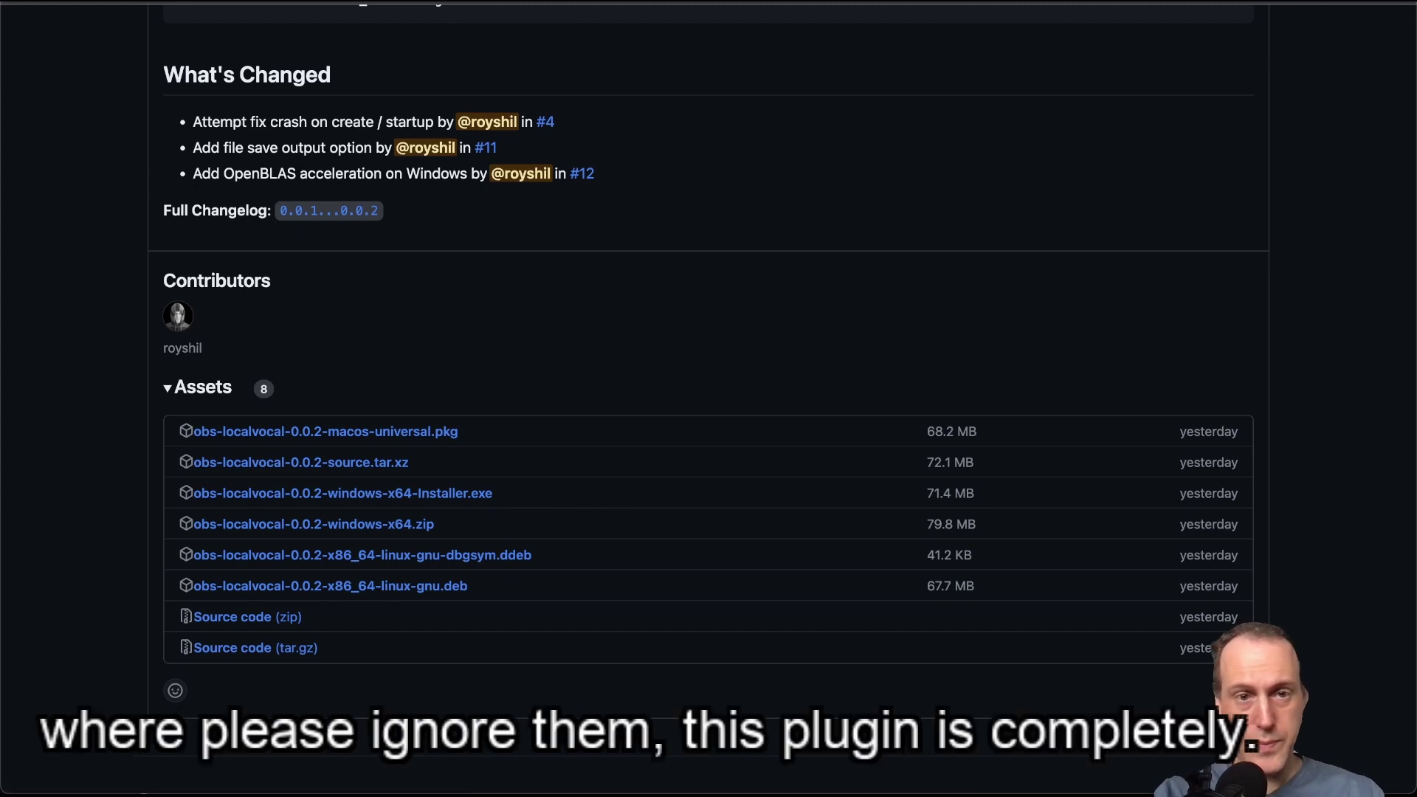
{"action": "key", "text": "ctrl+Tab"}
- Open Audio Input Capture 2's filters, showing LocalVocal Transcription with English subtitles on Tiny (Eng) 75Mb
{"action": "key", "text": "super+Tab"}
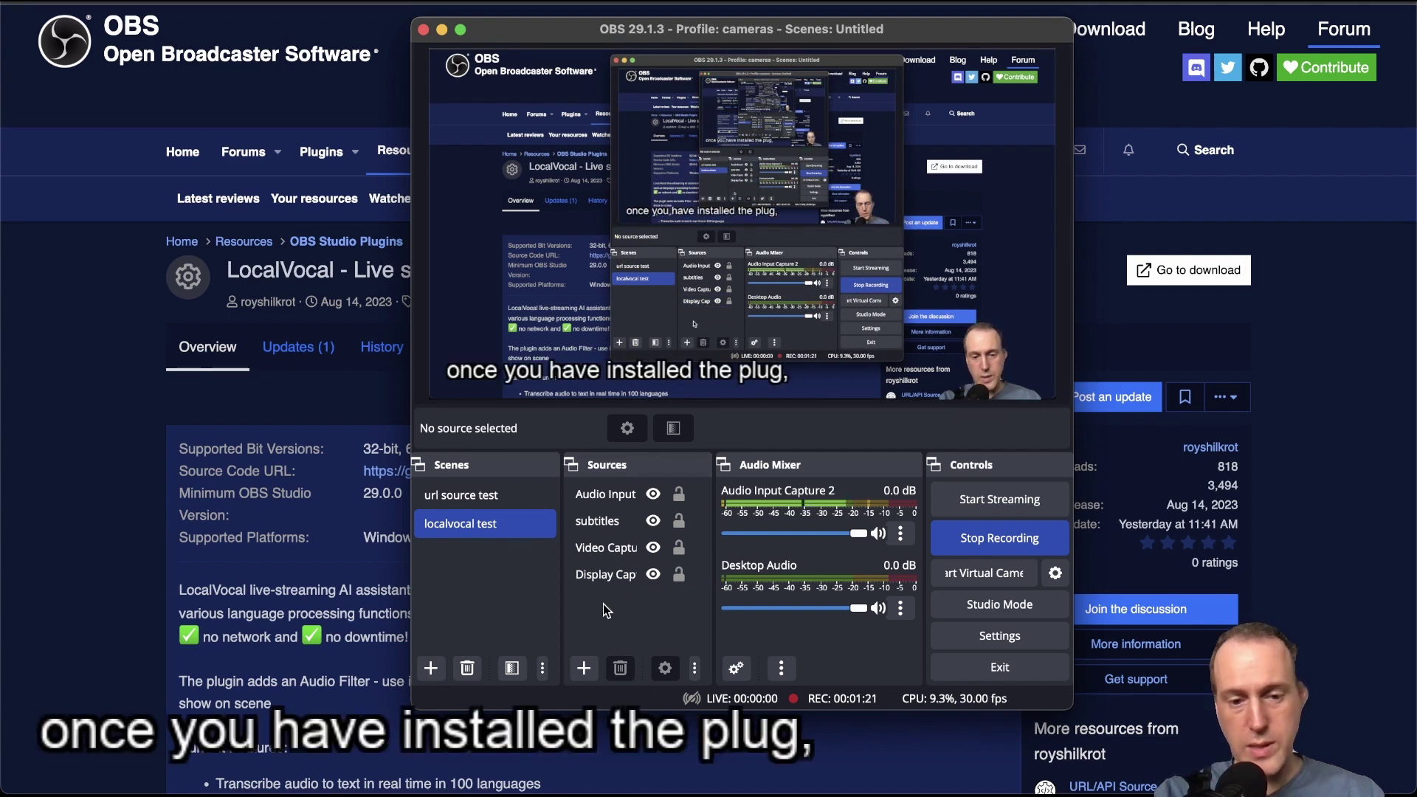
{"action": "left_click", "coordinate": [617, 495]}
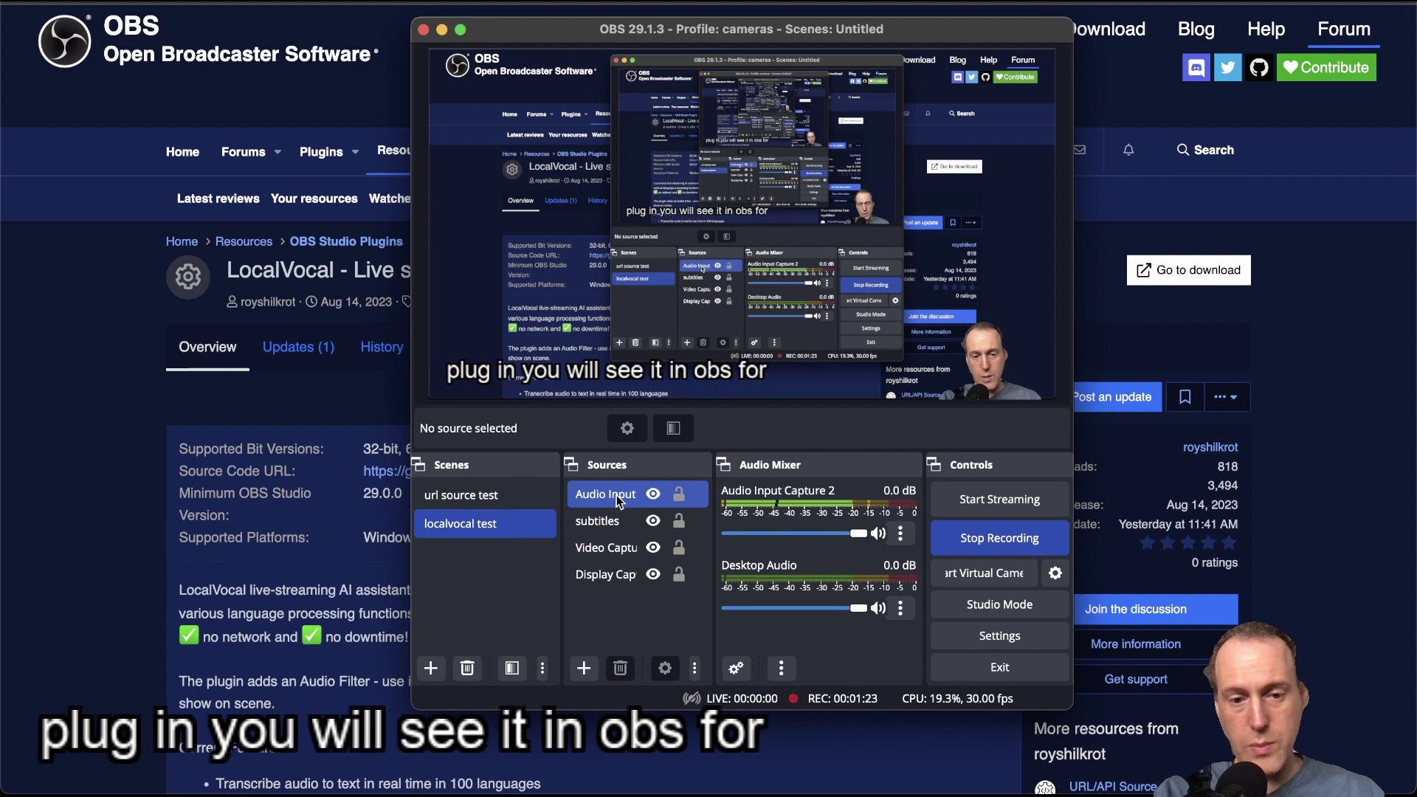
{"action": "left_click", "coordinate": [617, 495]}
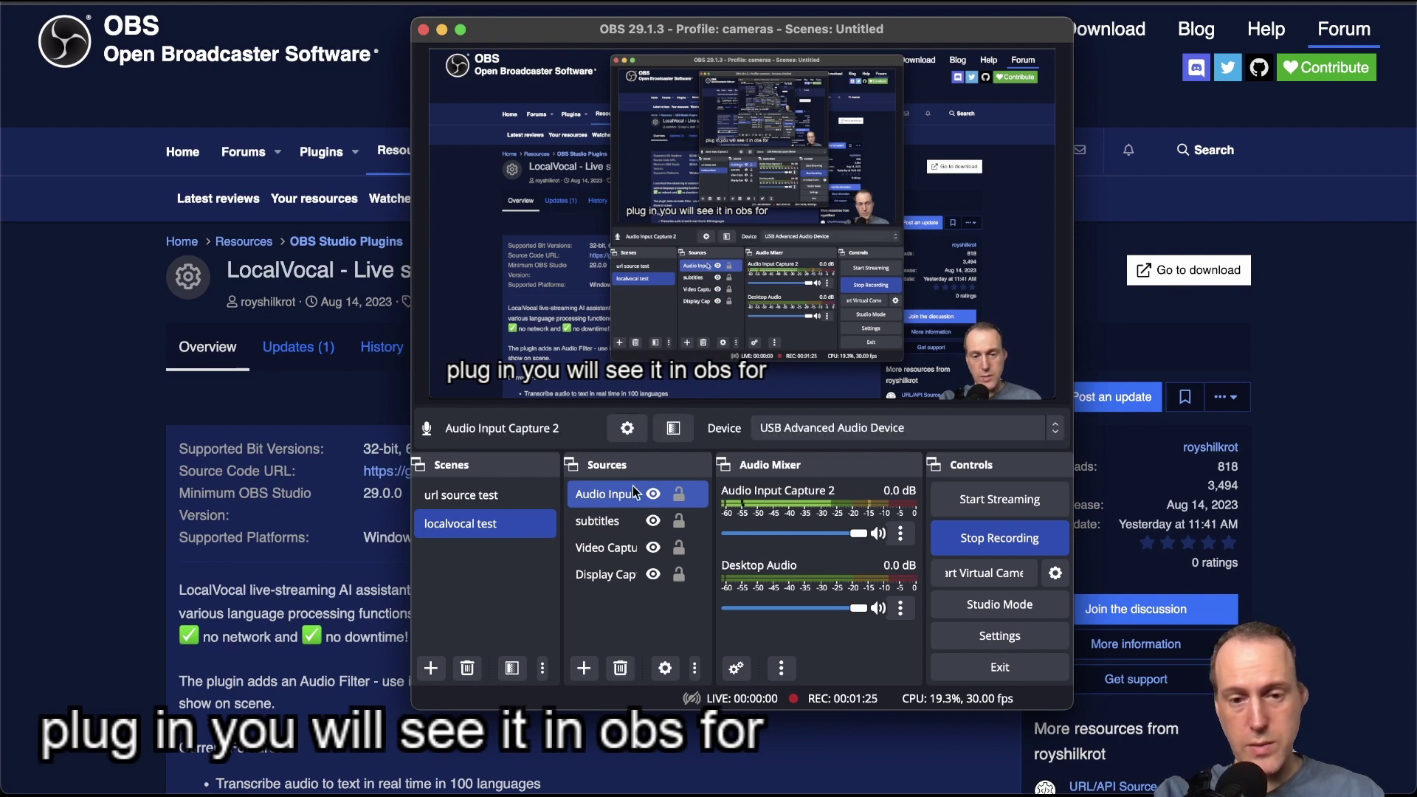
{"action": "left_click", "coordinate": [672, 428]}
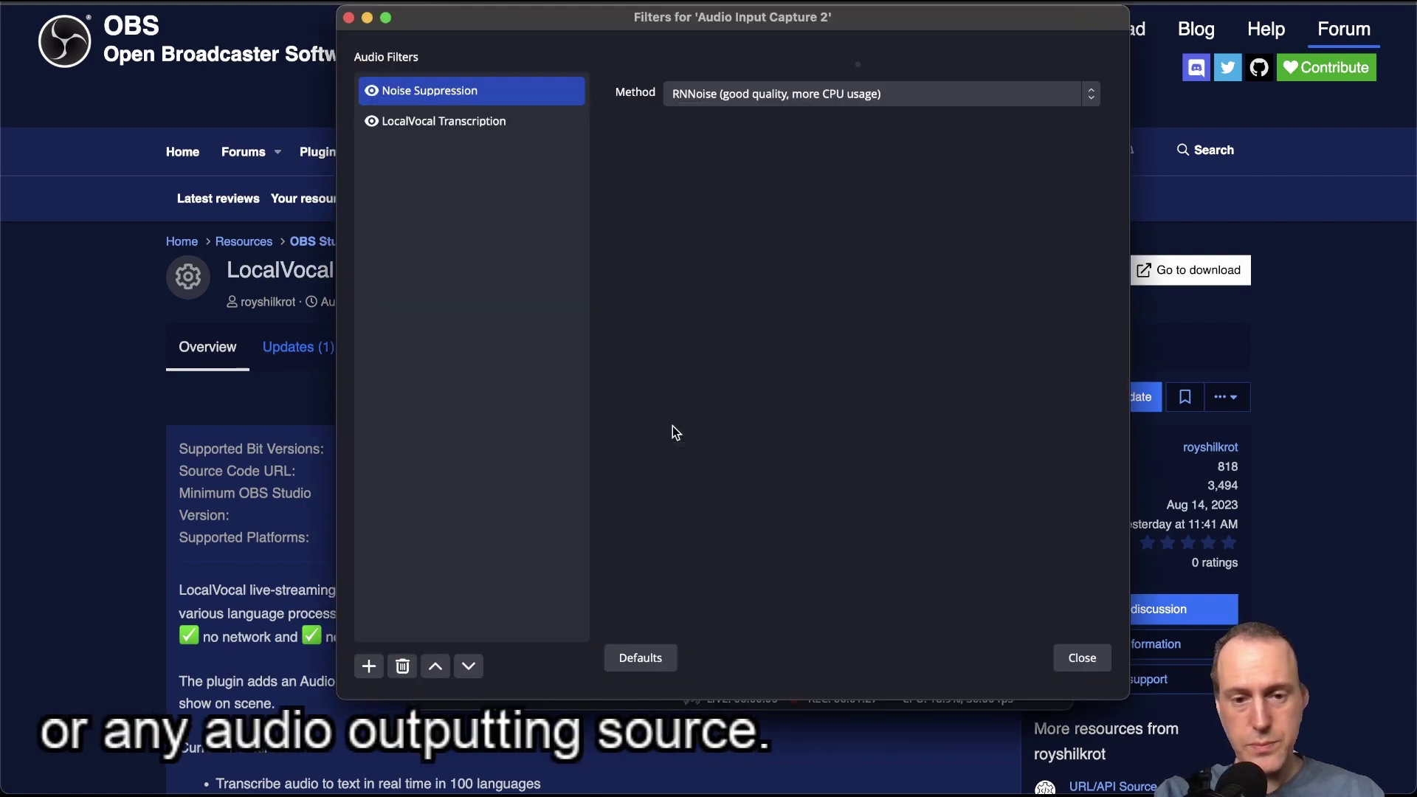
{"action": "left_click", "coordinate": [457, 124]}
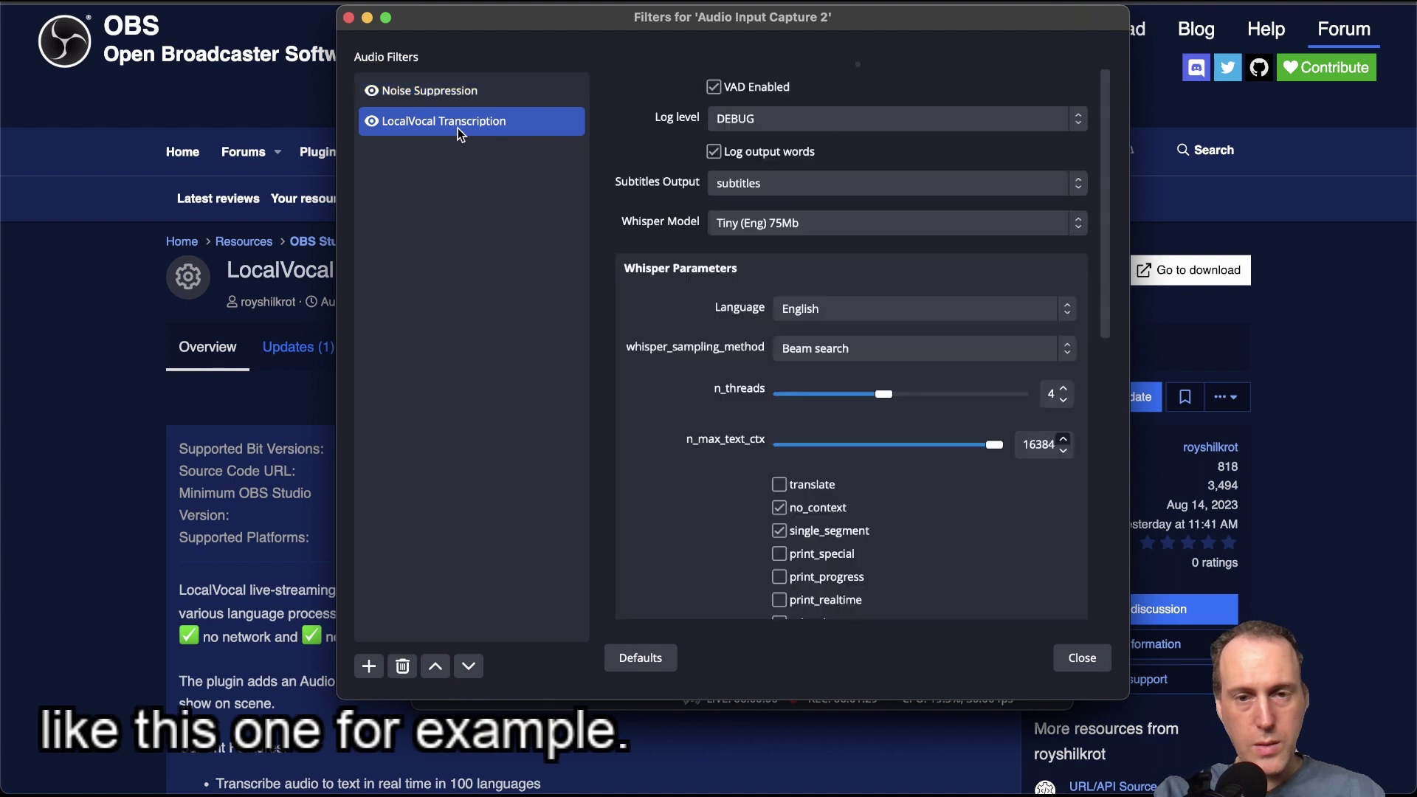
{"action": "left_click", "coordinate": [380, 666]}
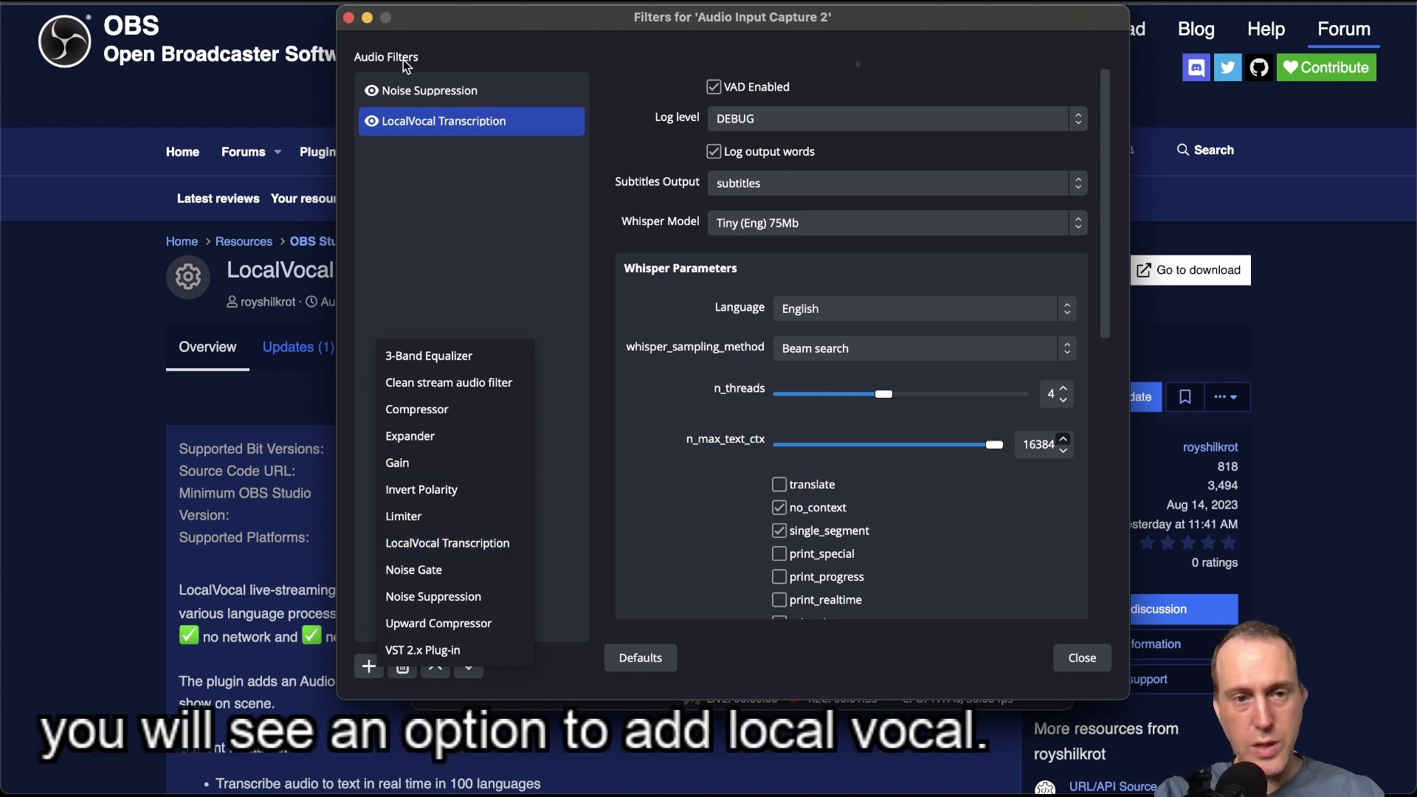
{"action": "left_click", "coordinate": [427, 176]}
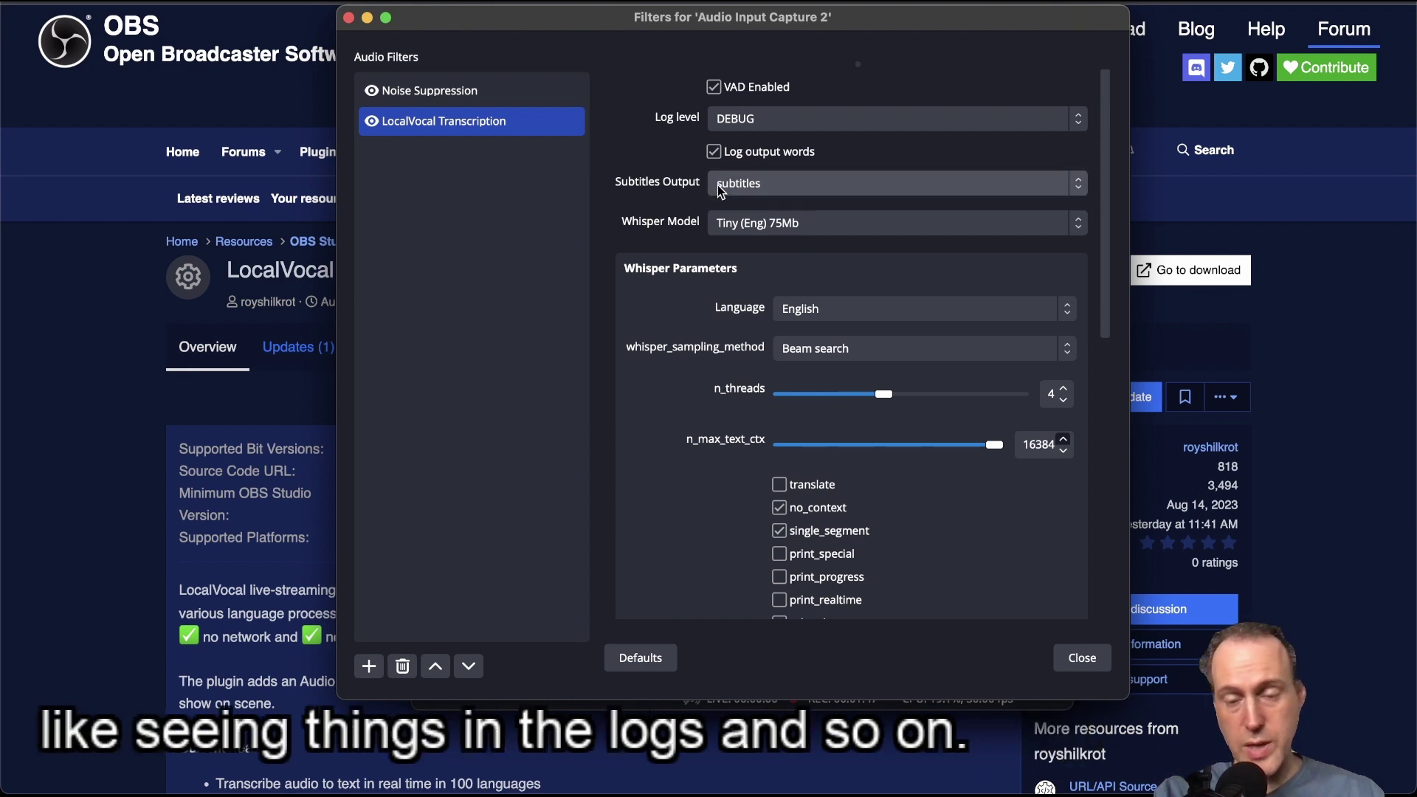
{"action": "left_click", "coordinate": [745, 185]}
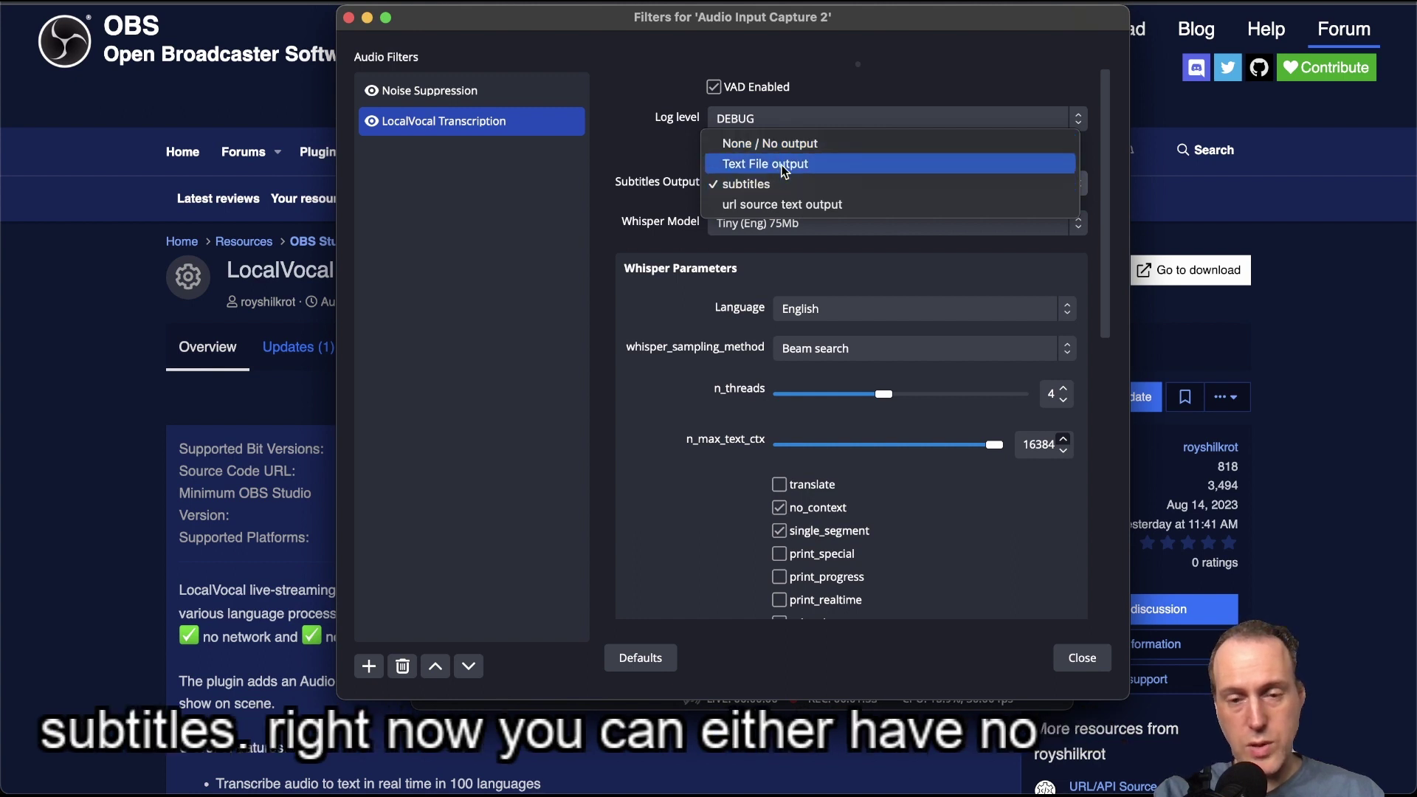
{"action": "left_click", "coordinate": [785, 168]}
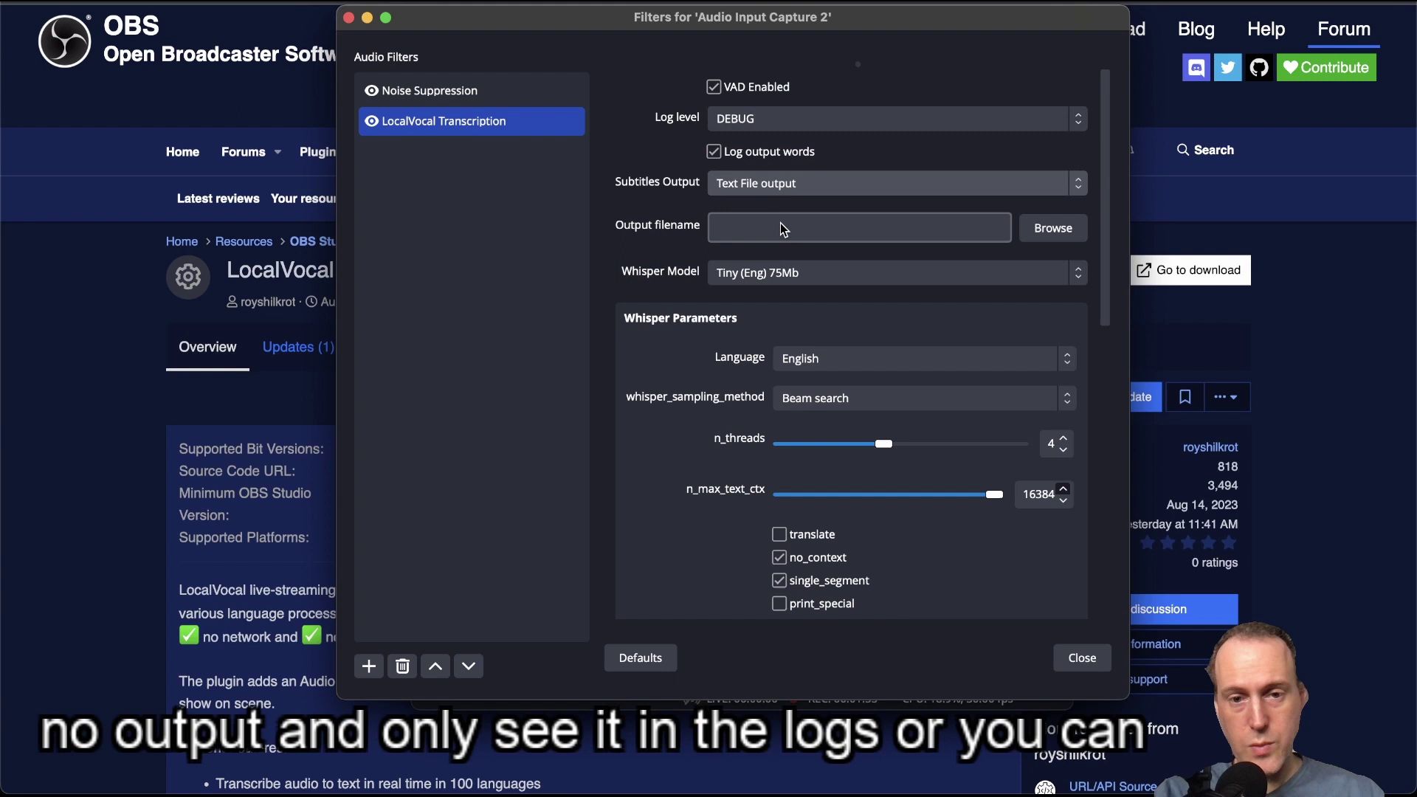
{"action": "left_click", "coordinate": [780, 224]}
{"action": "left_click", "coordinate": [754, 185]}
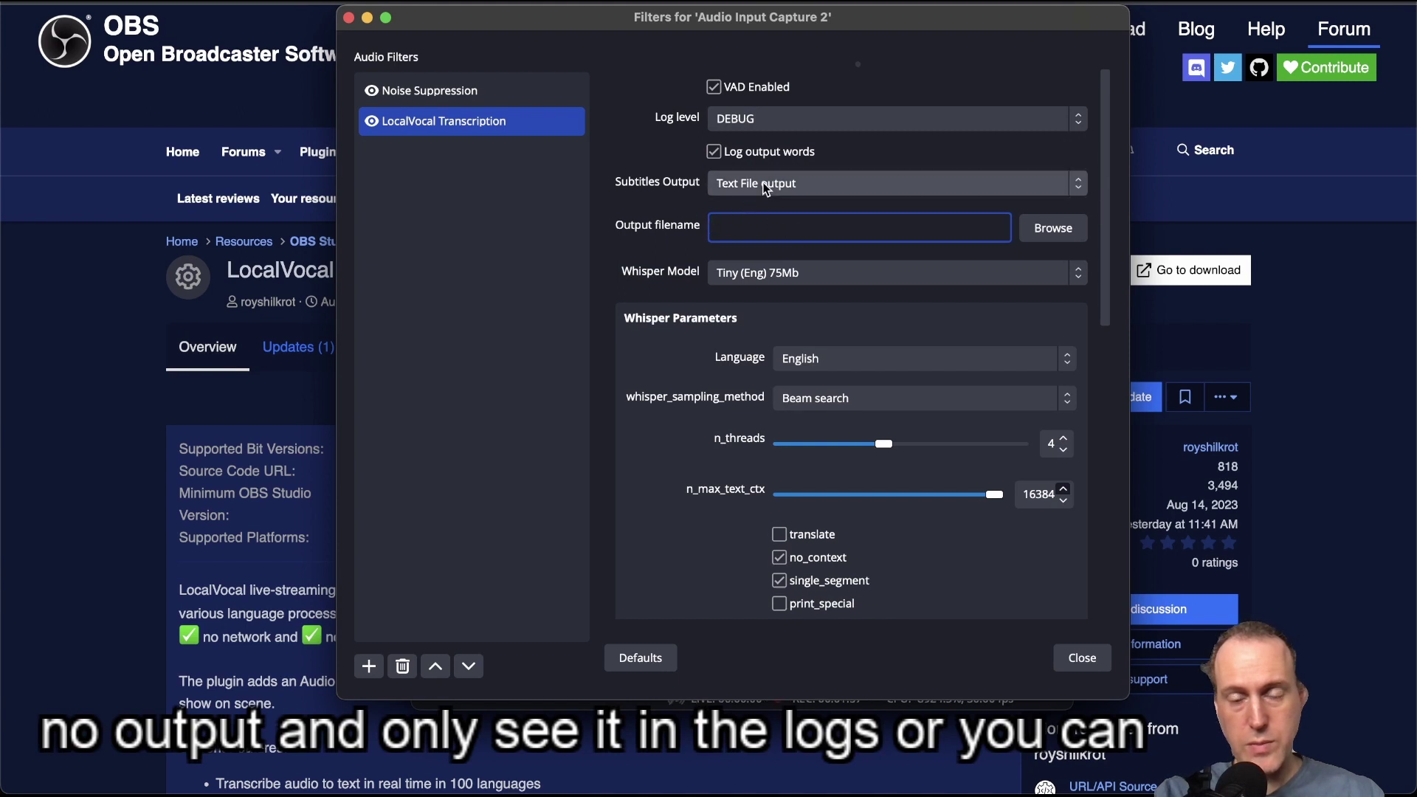
{"action": "left_click", "coordinate": [766, 203]}
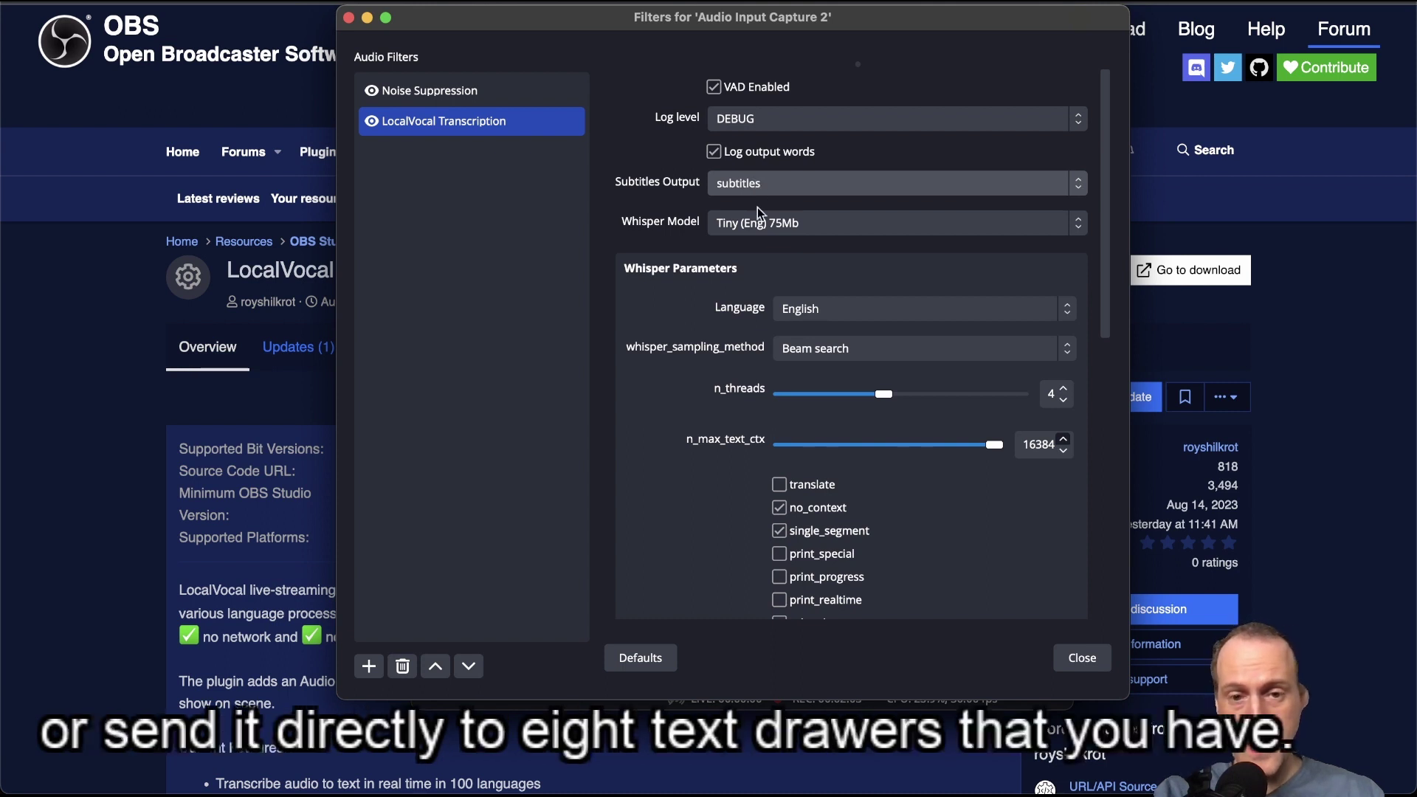
- Keep the Whisper model set to Tiny (Eng) 75Mb
{"action": "left_click", "coordinate": [770, 228]}
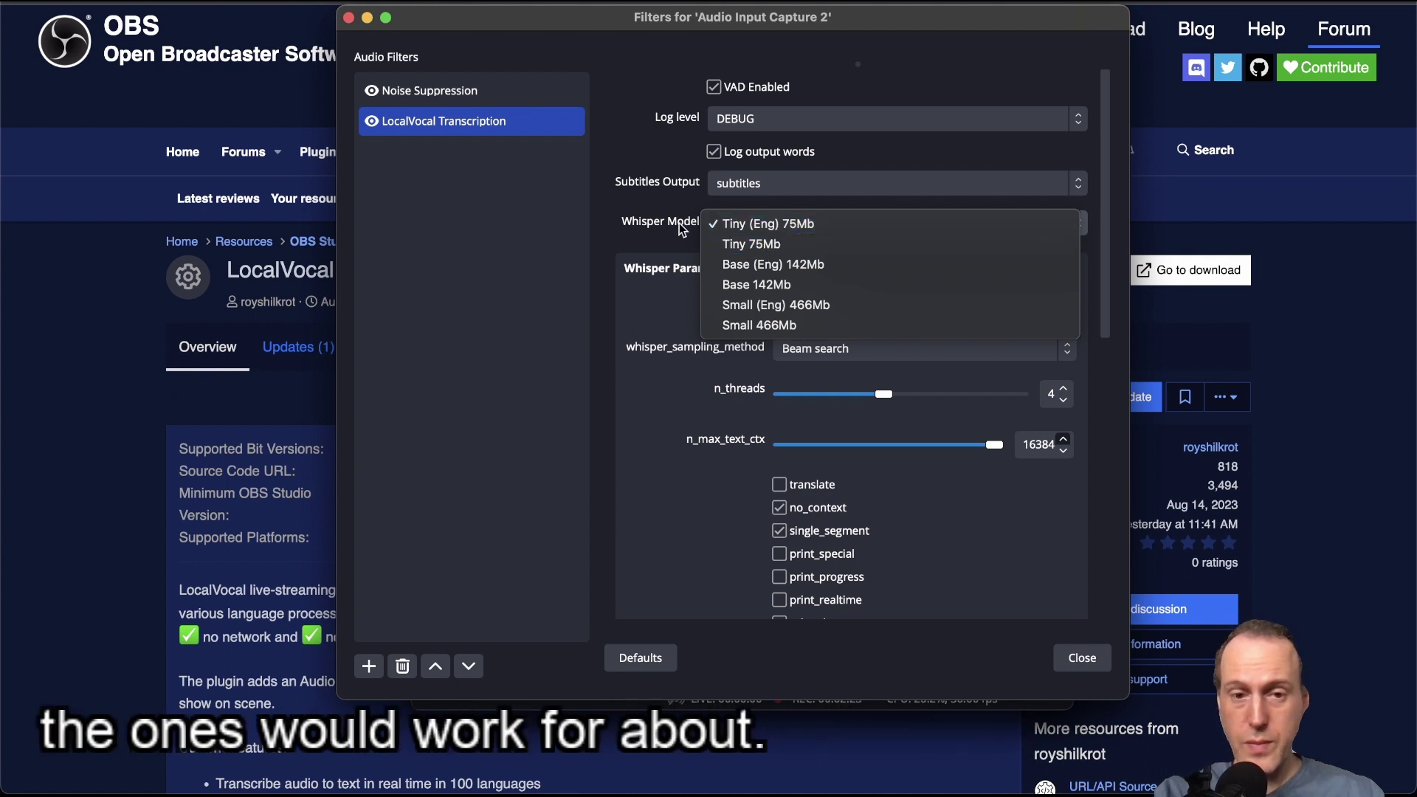
{"action": "left_click", "coordinate": [738, 223]}
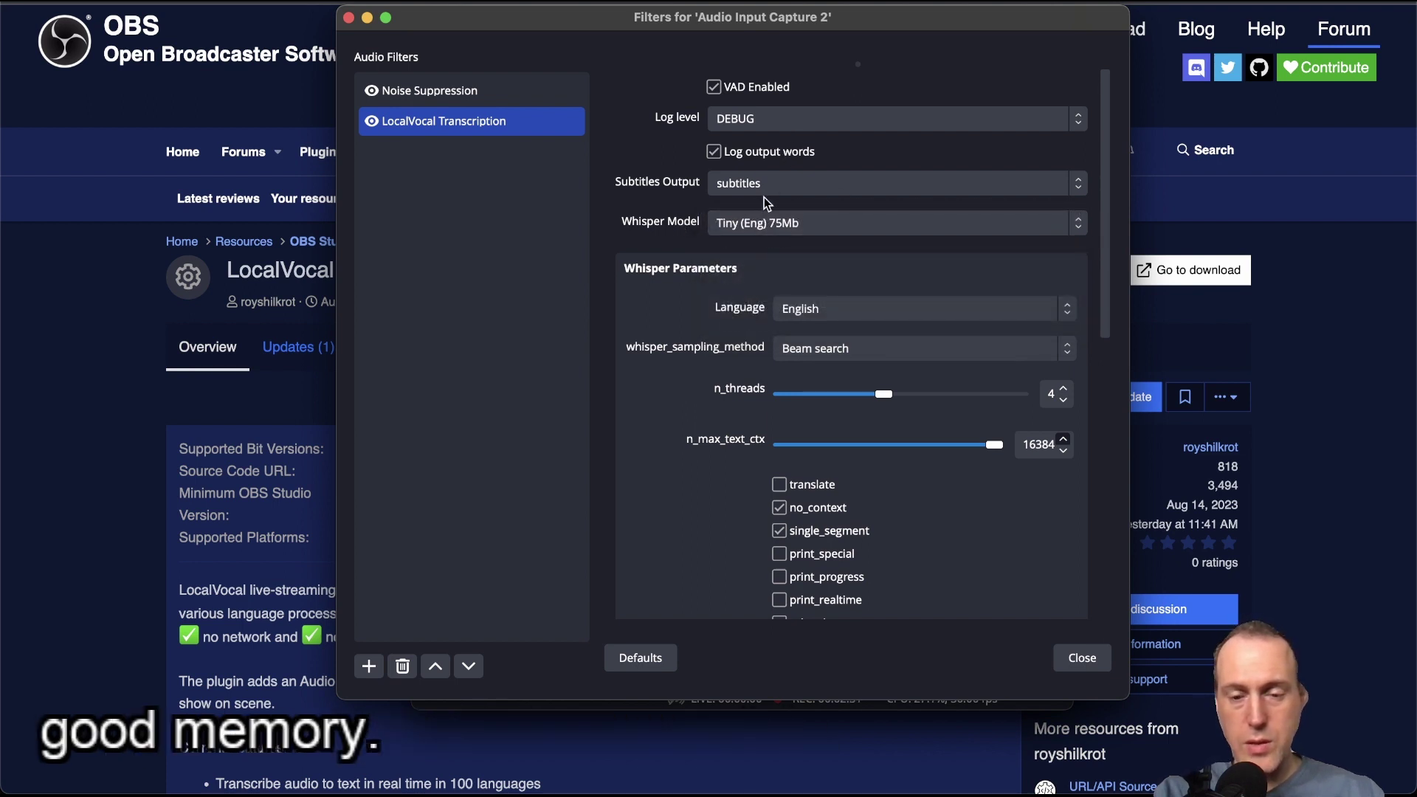
{"action": "scroll", "coordinate": [751, 391], "scroll_direction": "down", "scroll_amount": 5}
{"action": "scroll", "coordinate": [752, 390], "scroll_direction": "up", "scroll_amount": 5}
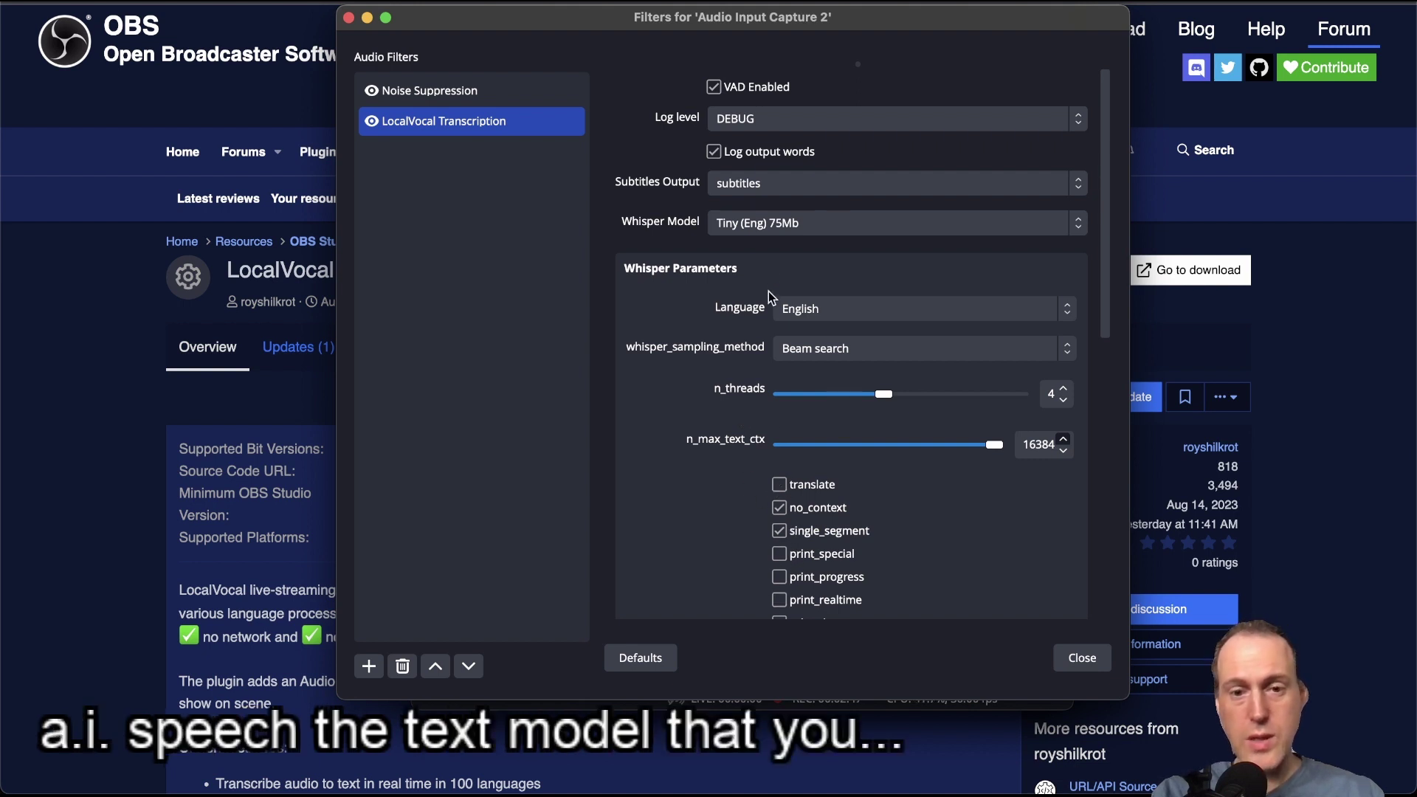
- Keep subtitles as the output destination, close the filters window, and select the subtitles source
{"action": "left_click", "coordinate": [750, 188]}
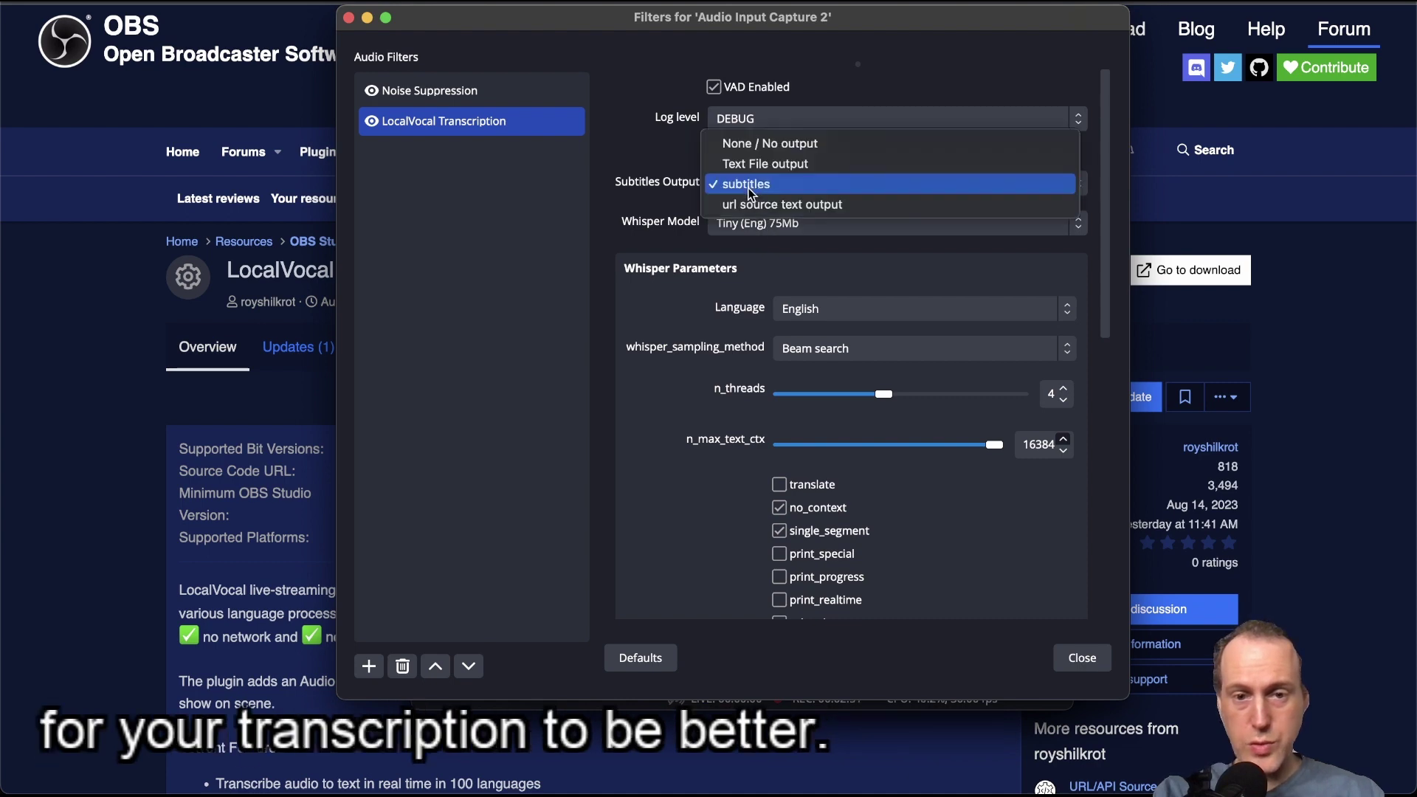
{"action": "left_click", "coordinate": [1099, 626]}
{"action": "left_click", "coordinate": [1082, 657]}
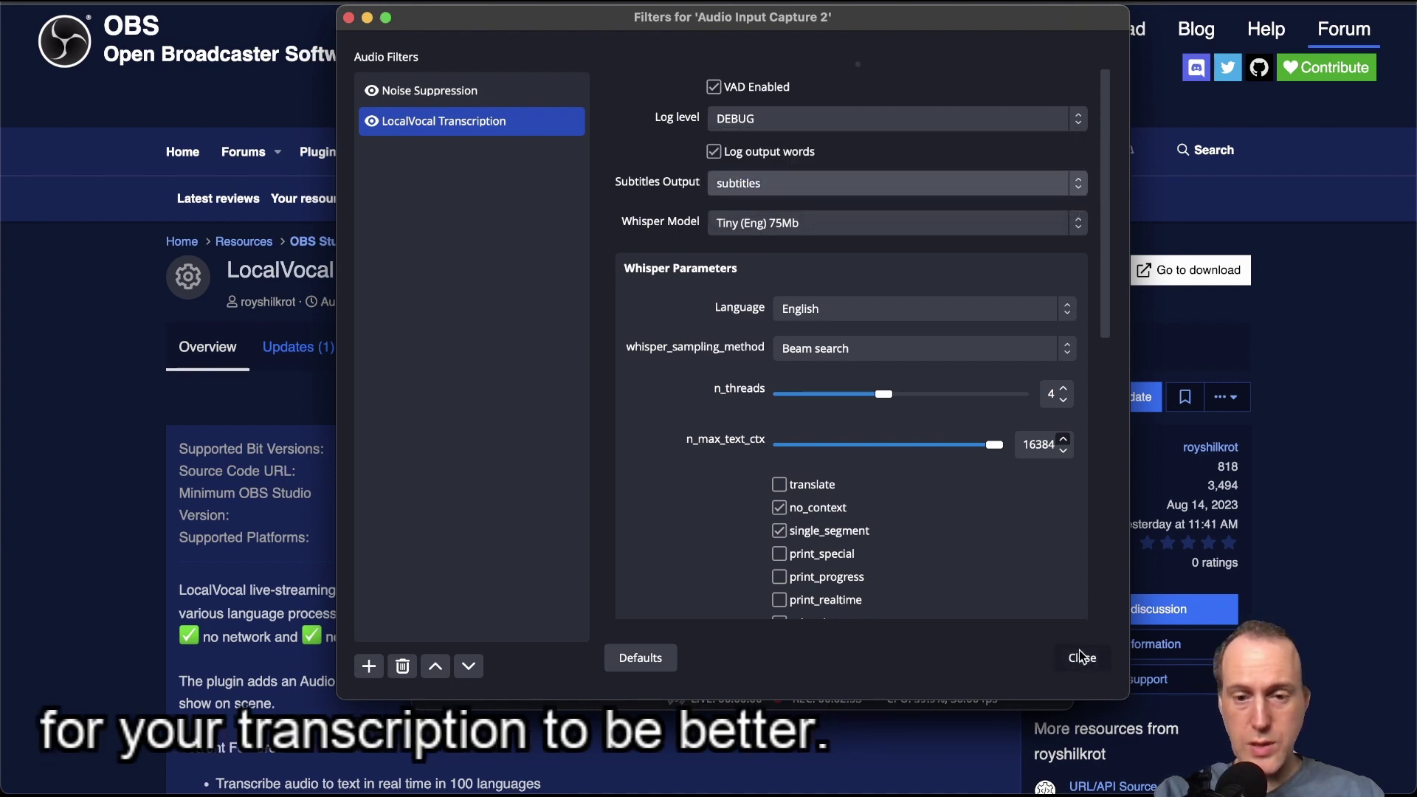
{"action": "left_click", "coordinate": [597, 522]}
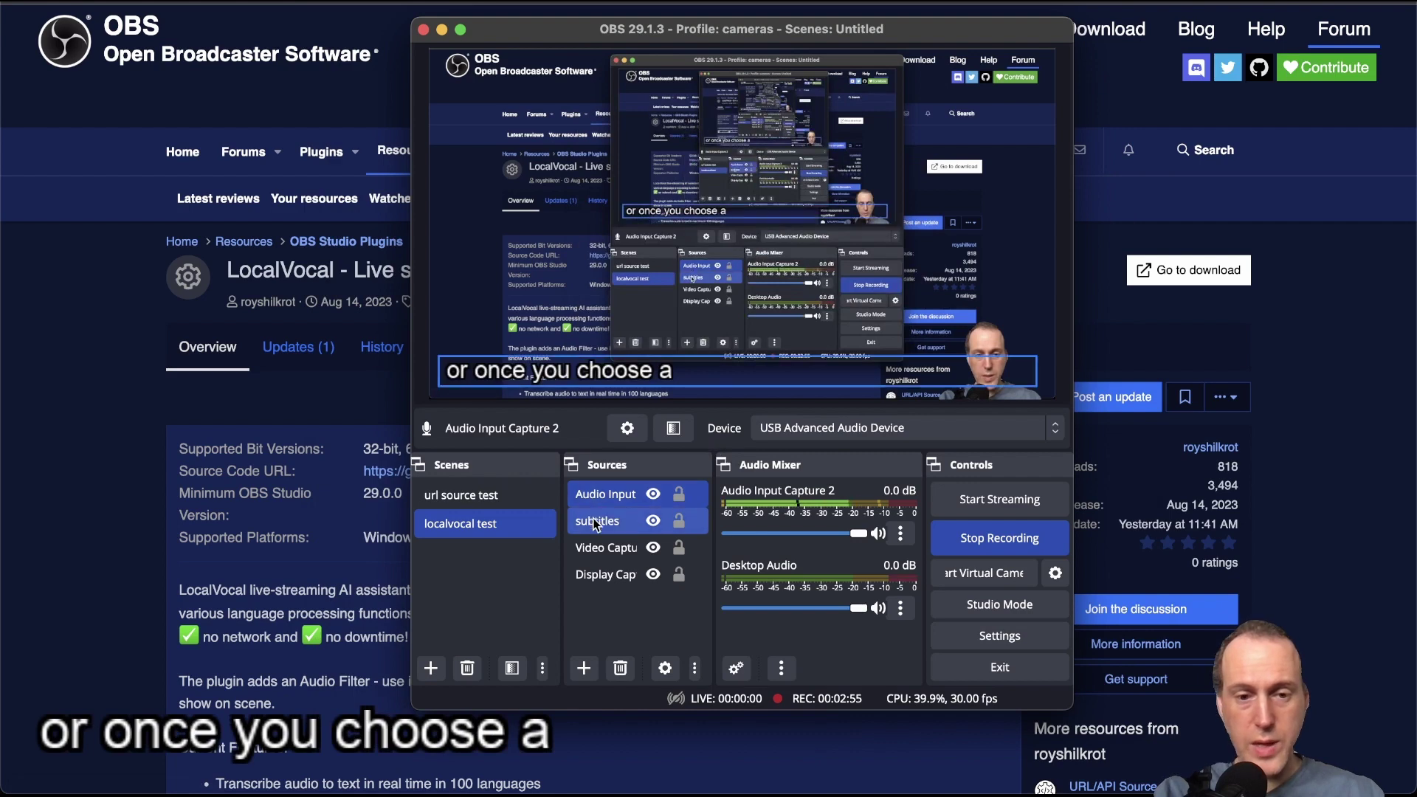
{"action": "left_click", "coordinate": [628, 433]}
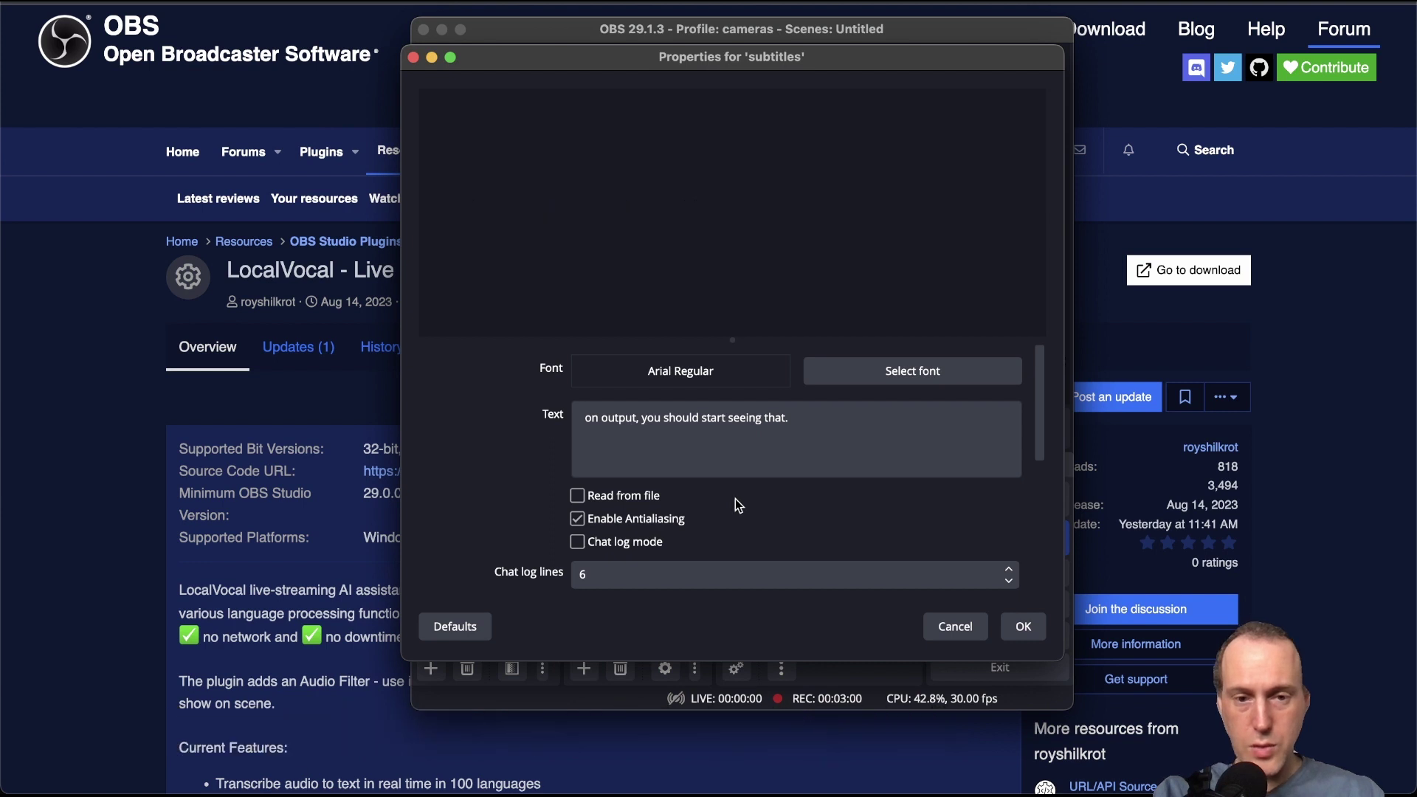
{"action": "scroll", "coordinate": [764, 508], "scroll_direction": "down", "scroll_amount": 3}
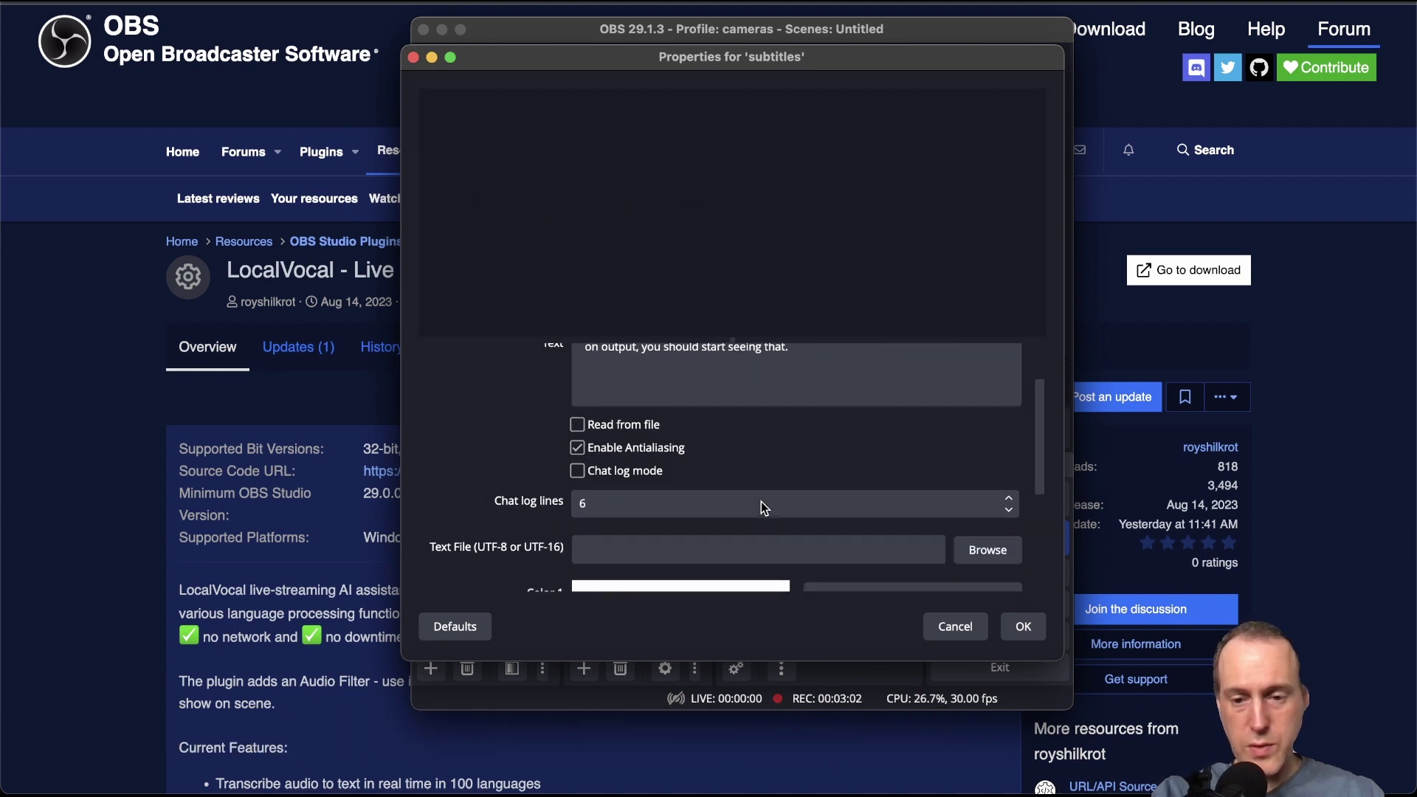
{"action": "scroll", "coordinate": [1037, 509], "scroll_direction": "down", "scroll_amount": 5}
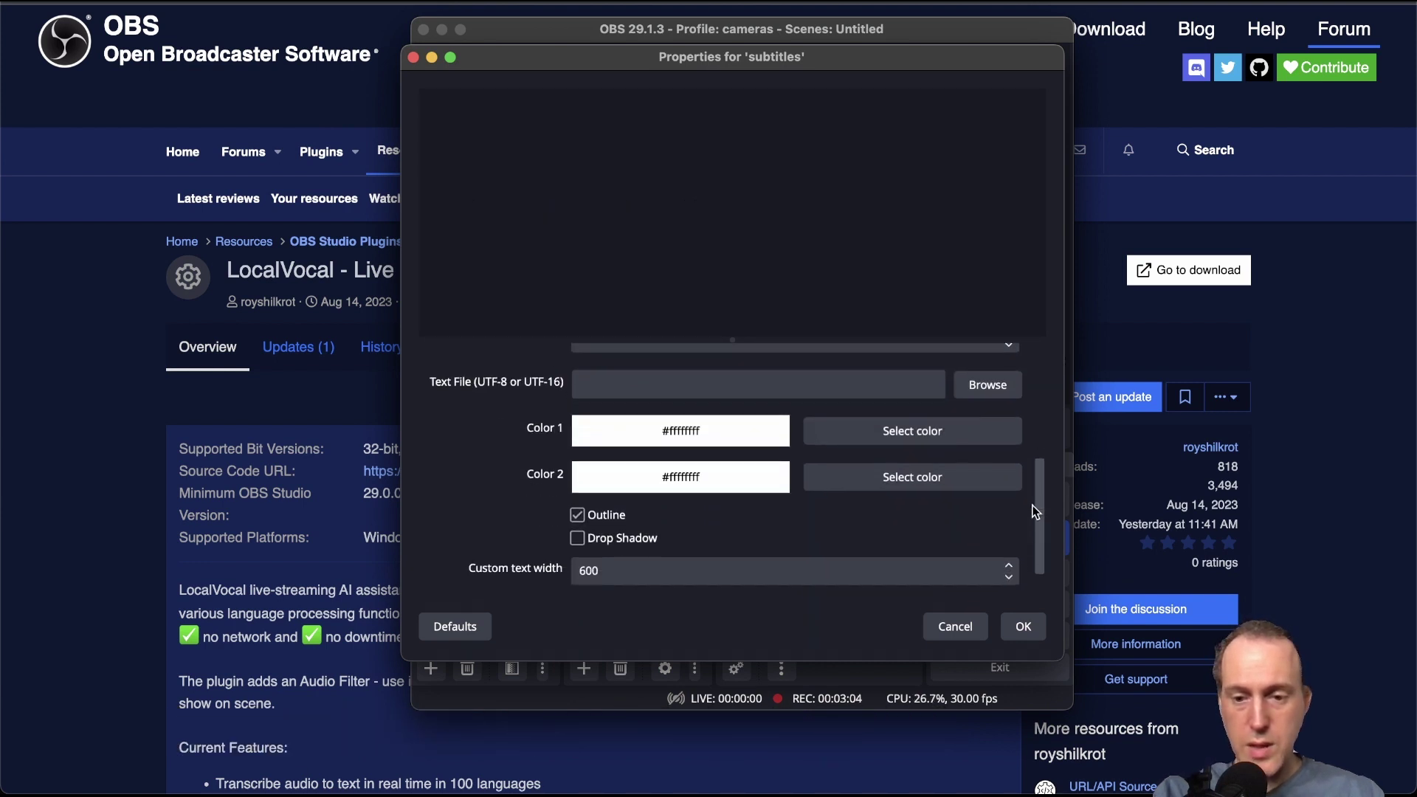
{"action": "scroll", "coordinate": [1034, 512], "scroll_direction": "up", "scroll_amount": 5}
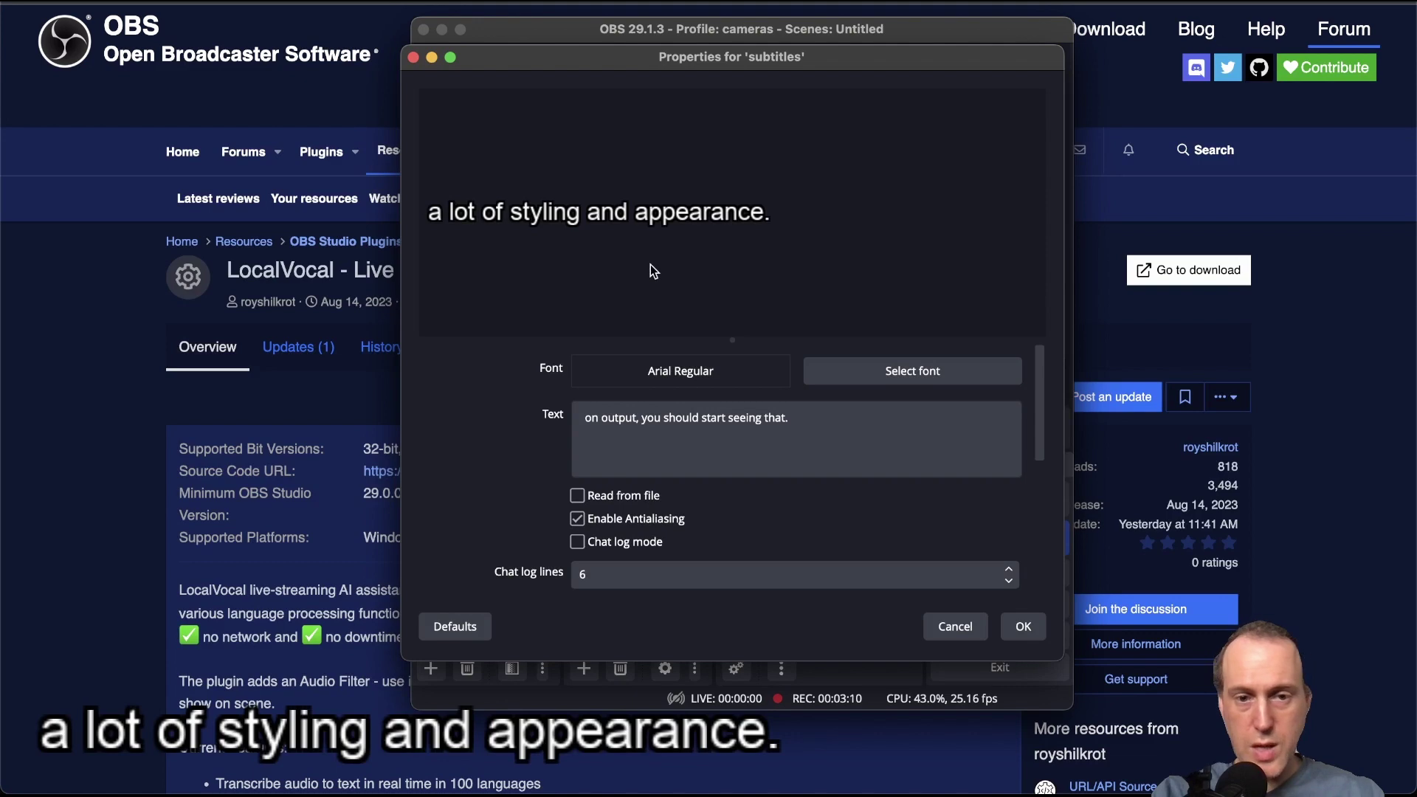
{"action": "left_click", "coordinate": [1022, 623]}
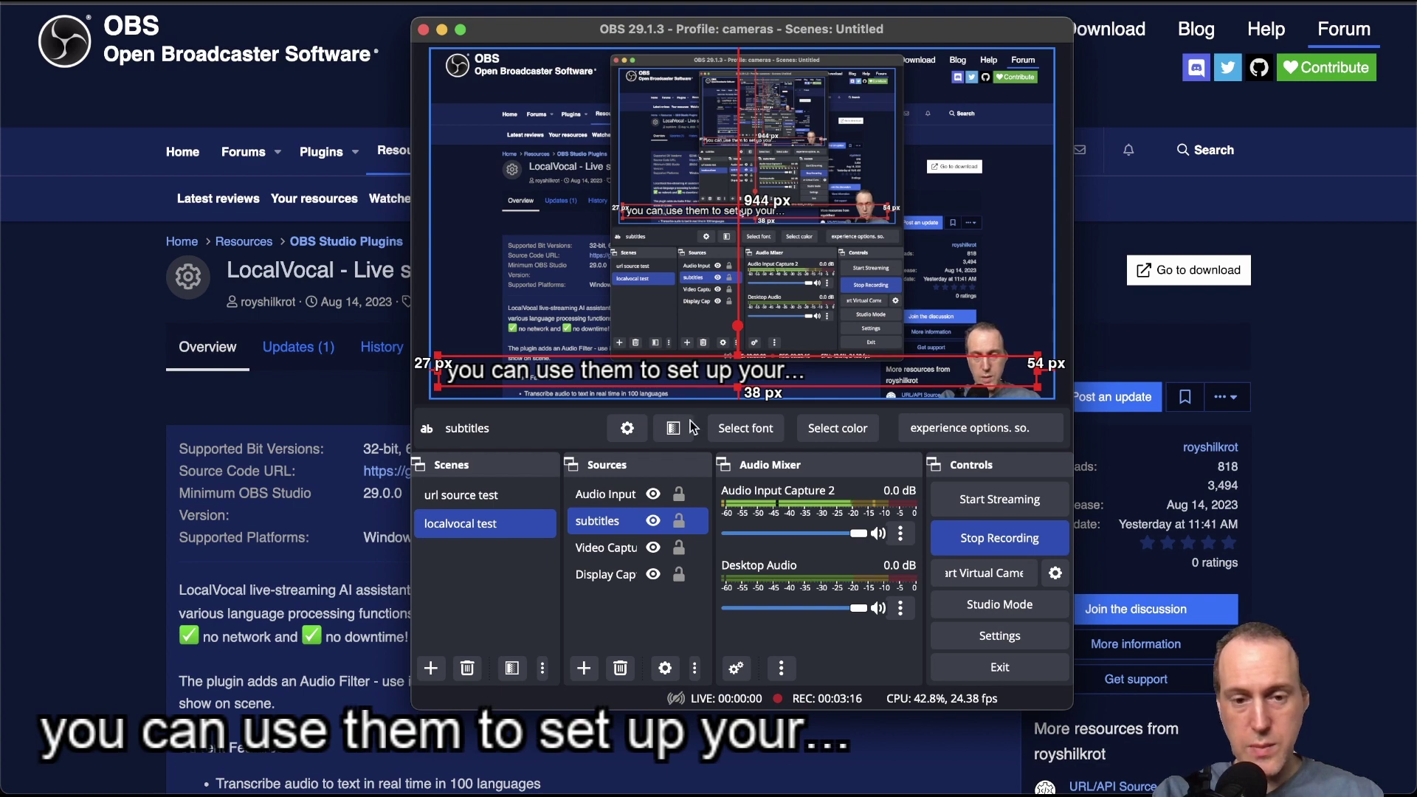
{"action": "left_click", "coordinate": [631, 599]}
{"action": "left_click", "coordinate": [625, 499]}
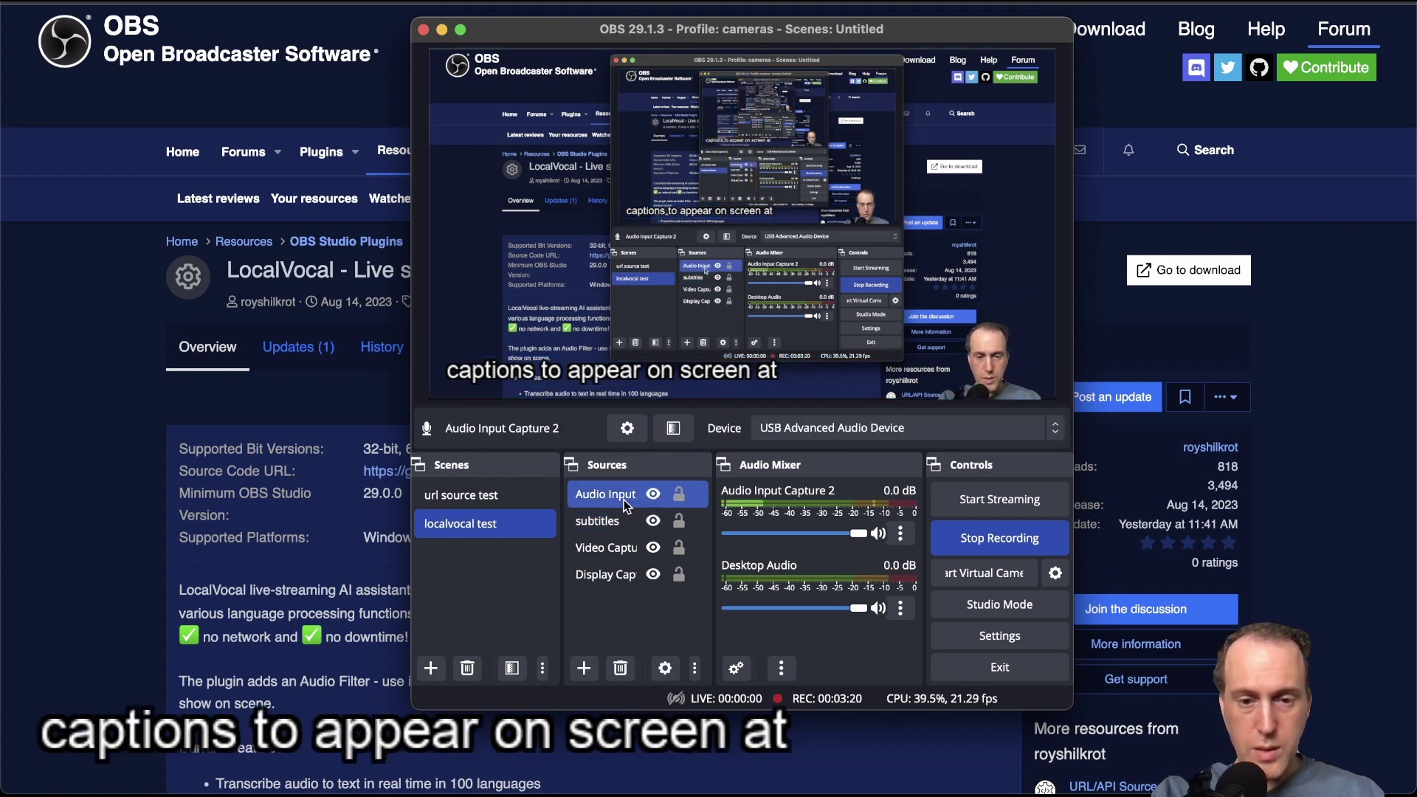